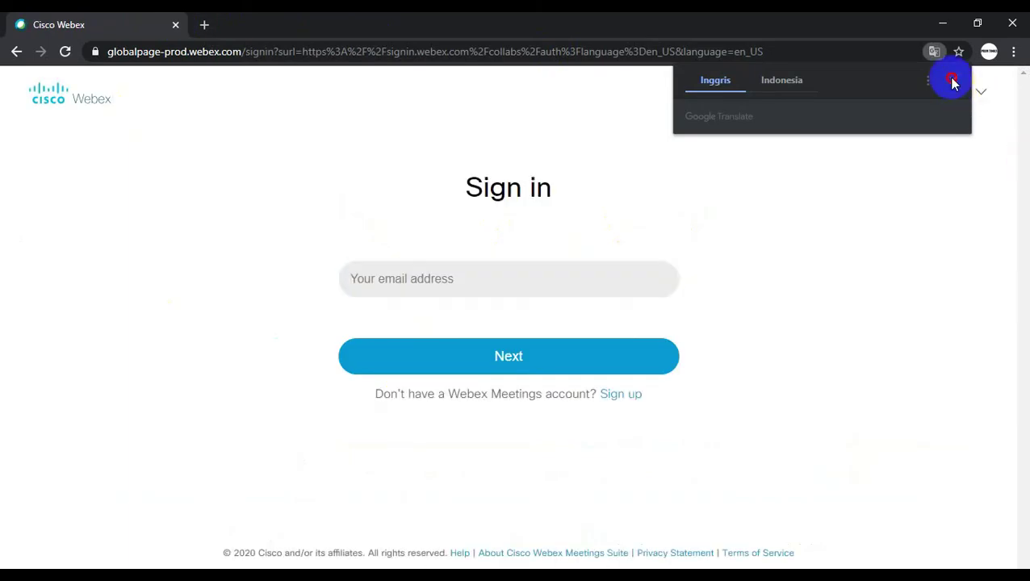
- Dismiss the Google Translate offer on the Webex sign-in page
click(953, 80)
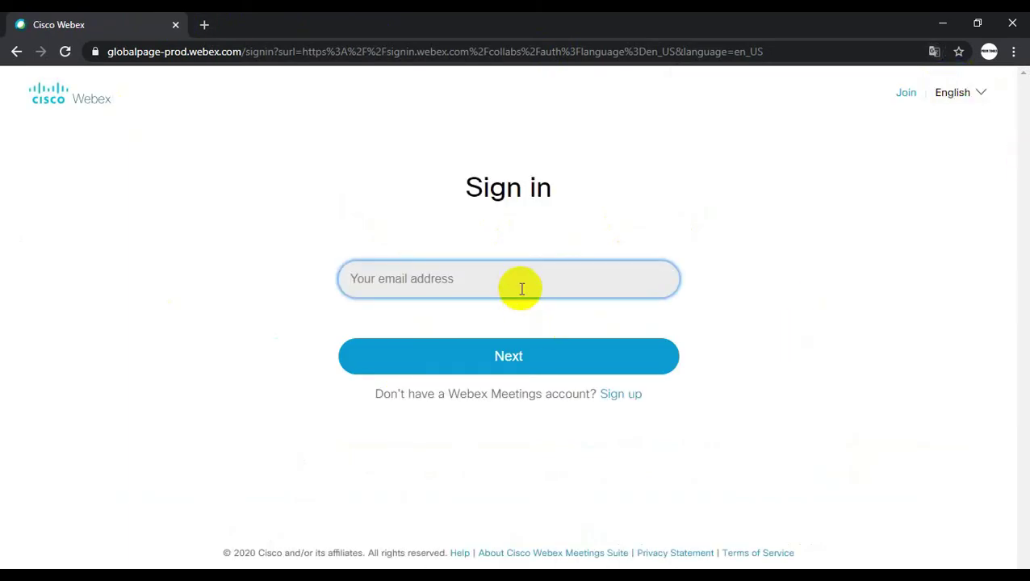
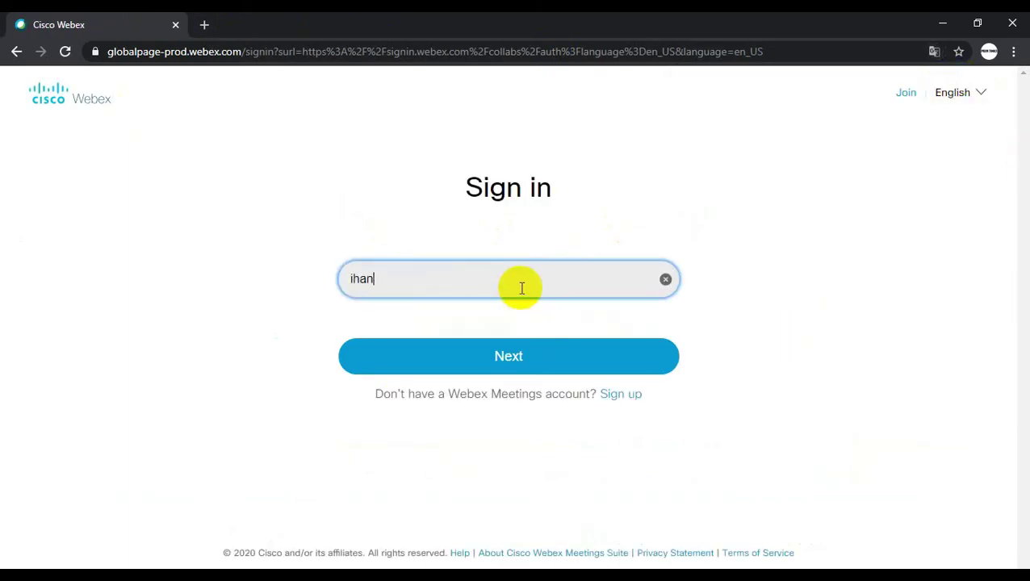
- Sign in with the account e-mail, correcting a typo, and the account password
text(.com)
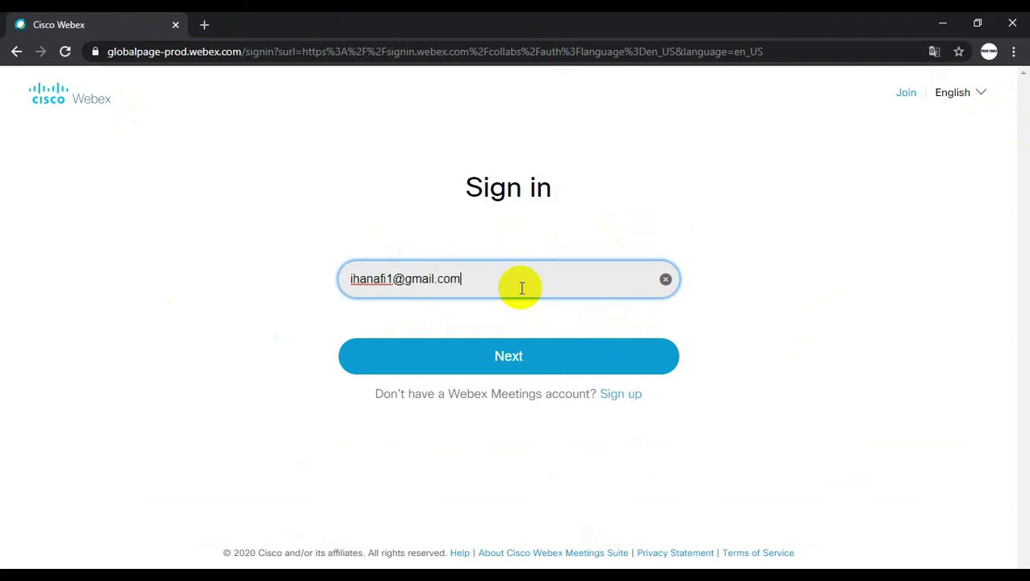
click(539, 367)
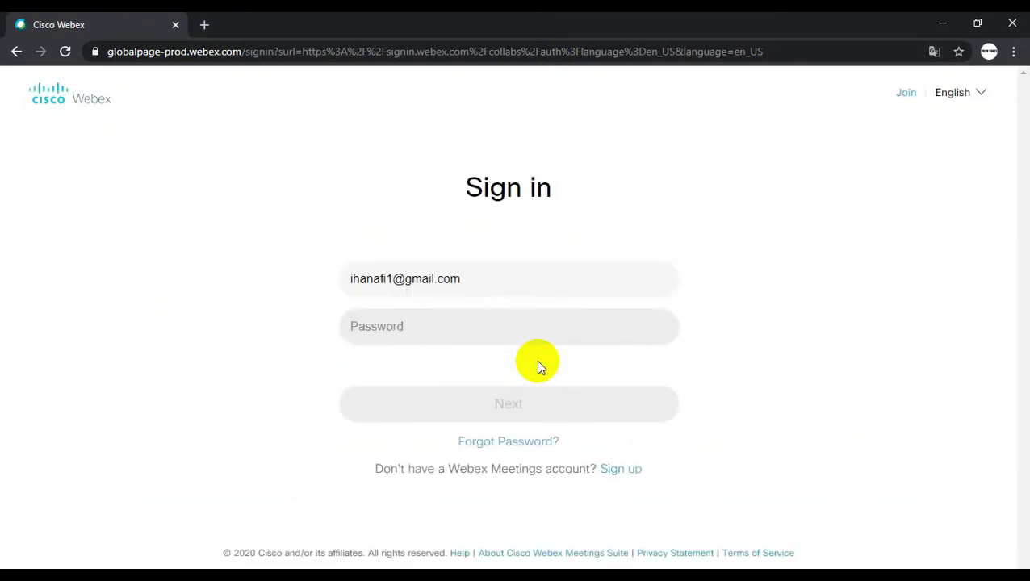
click(514, 326)
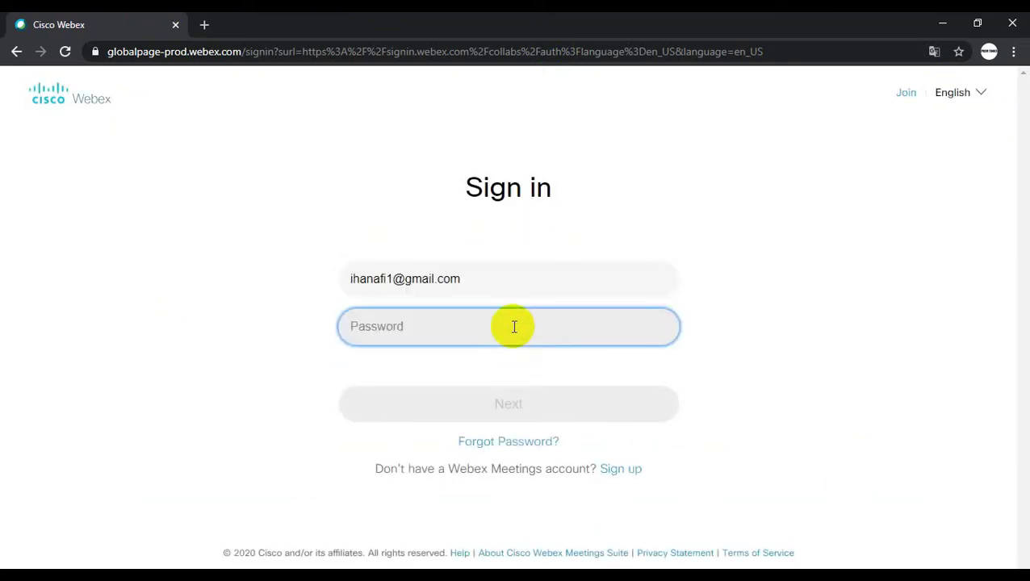
text(•••••••••)
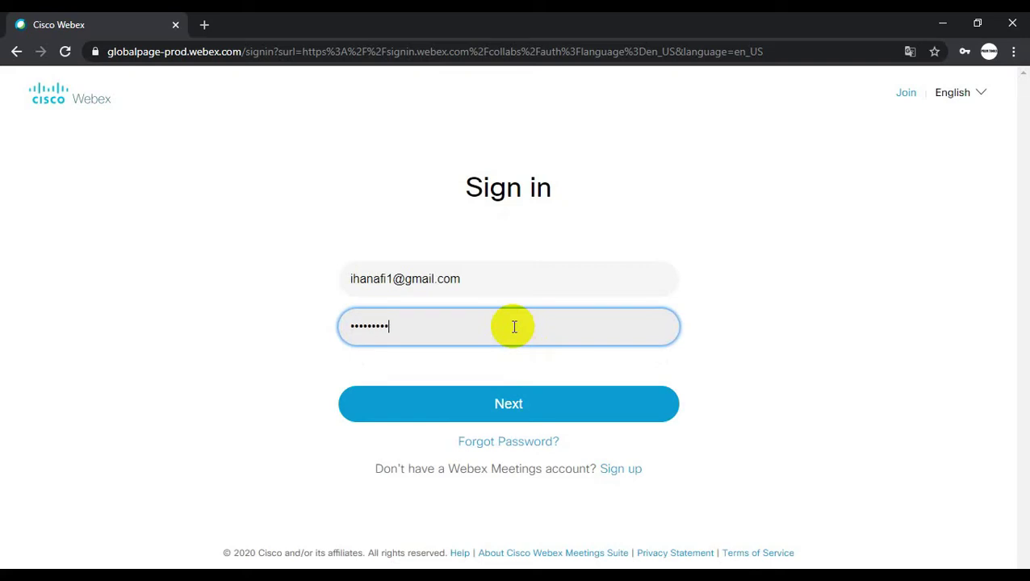
key(Return)
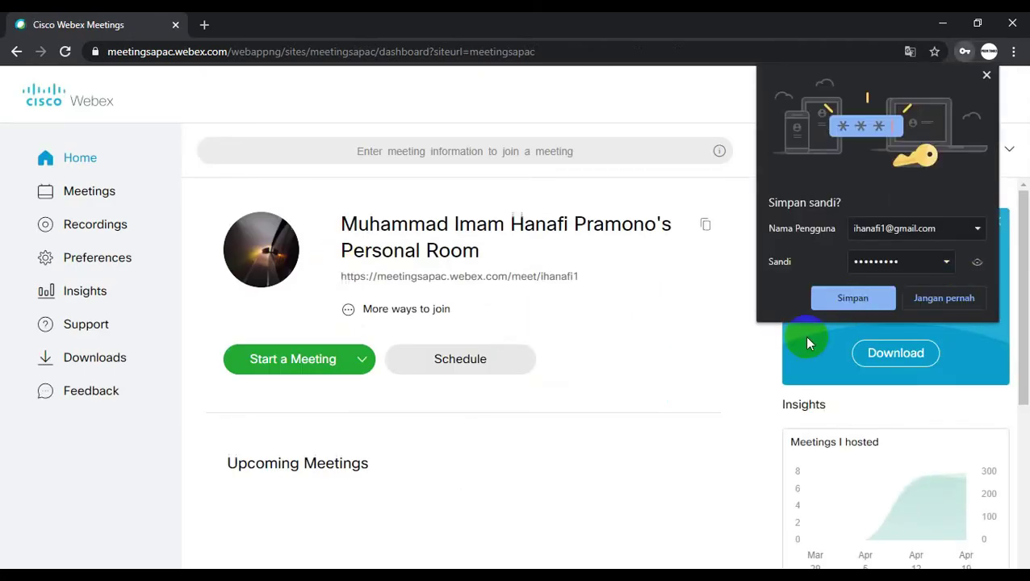
- Decline the browser's save-password offer and begin scheduling a new meeting
click(986, 78)
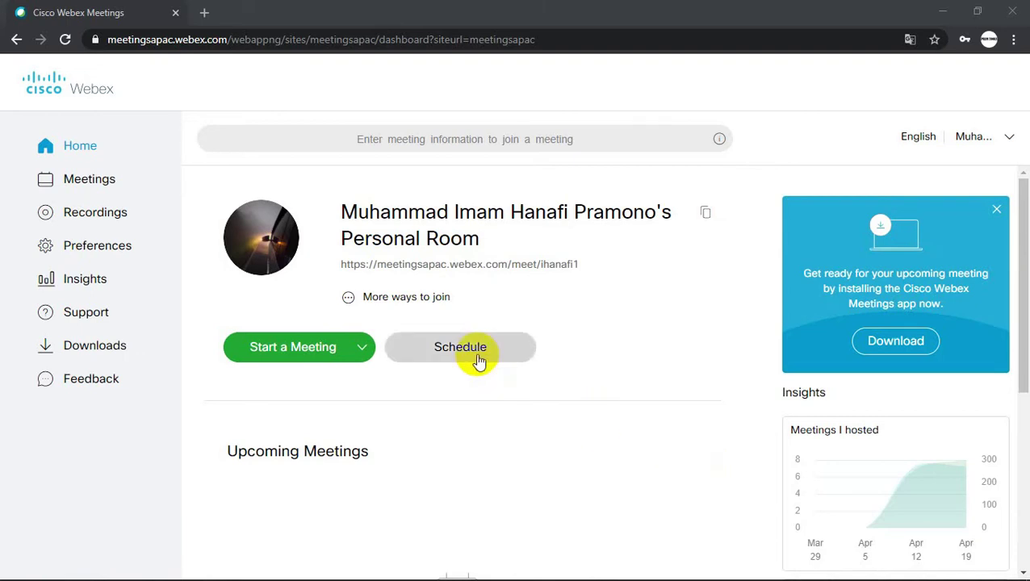
click(479, 361)
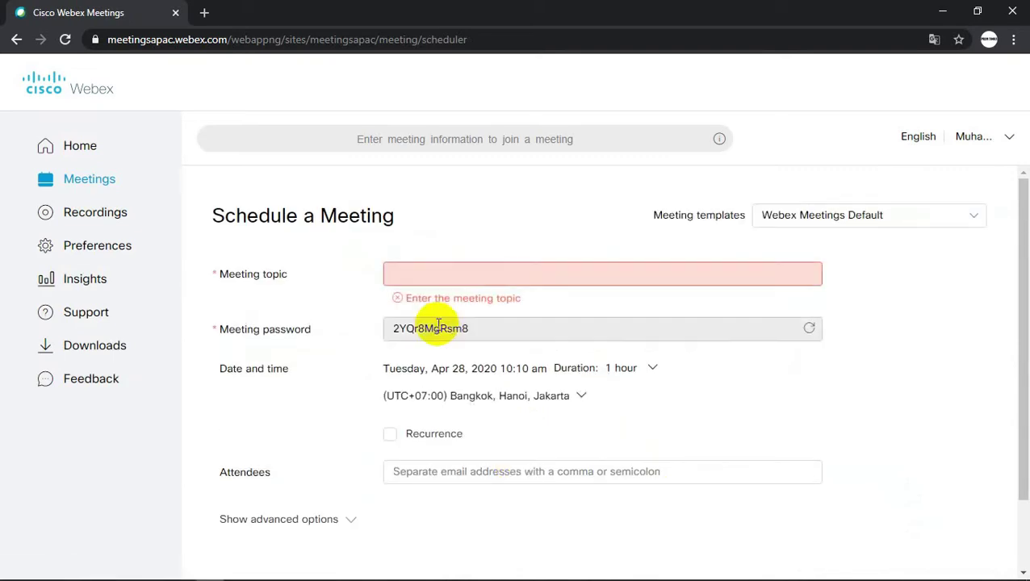
- Set topic 'Rapat kelulusan Siswa', replace the generated meeting password, and open date settings
click(252, 278)
click(566, 280)
text(Raopa)
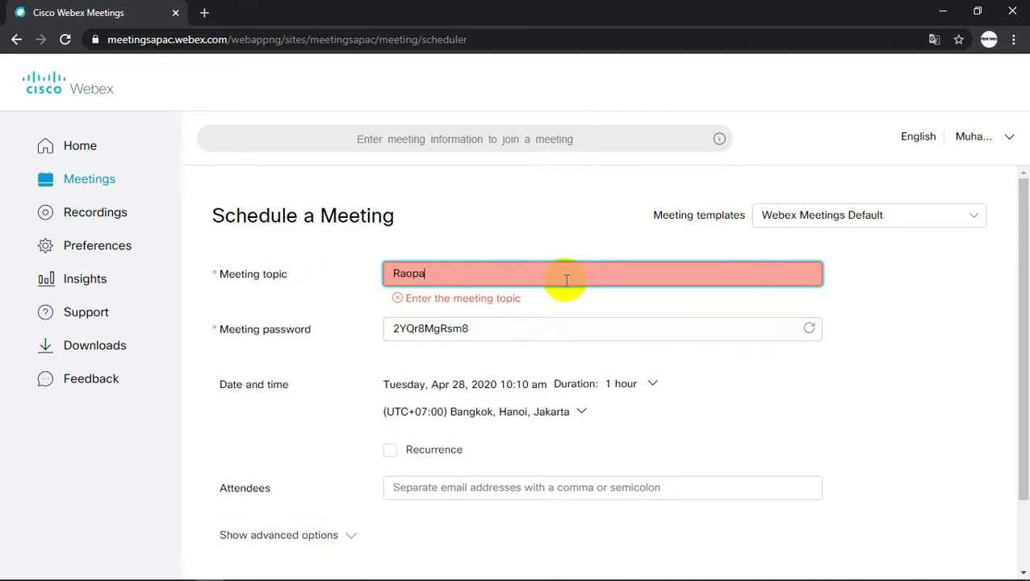
text(pat)
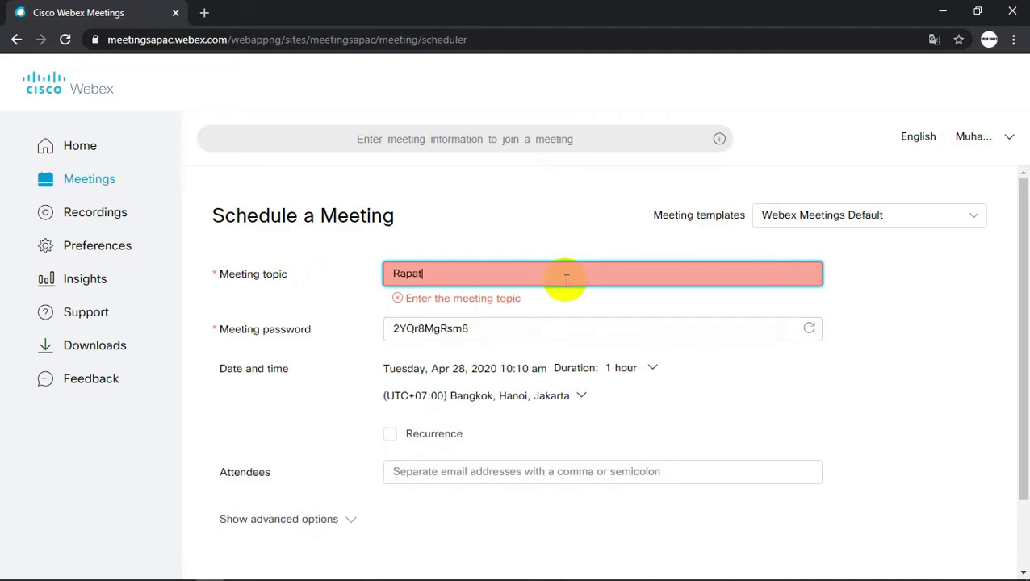
text( kelulusan Siswa)
click(390, 326)
text(12345)
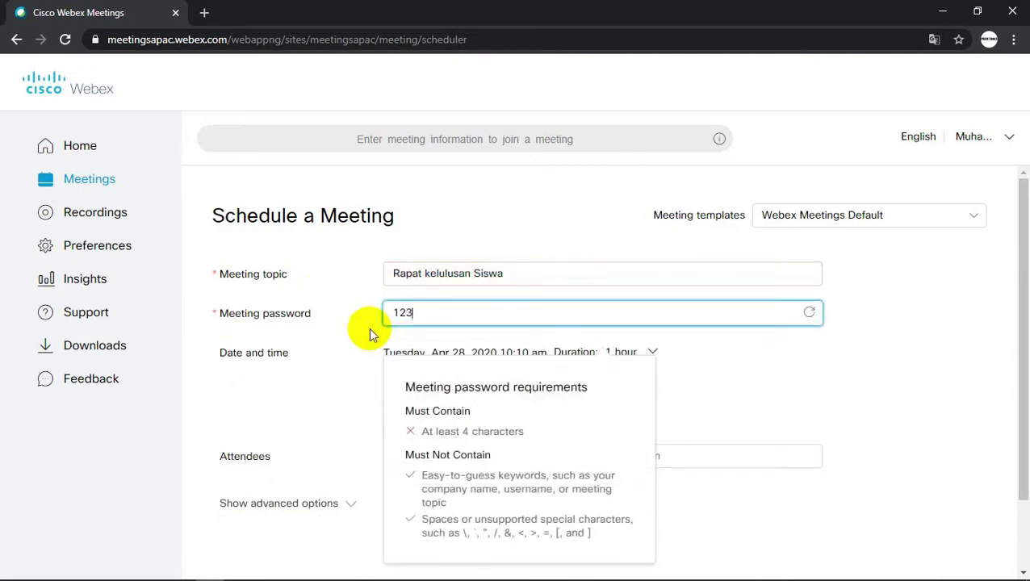
click(845, 377)
click(637, 352)
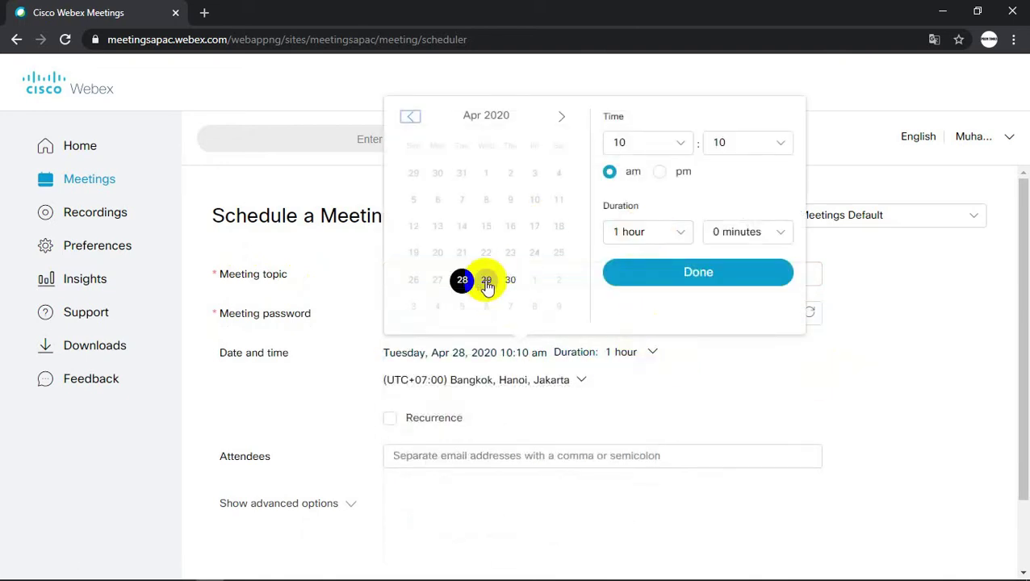
- Set the meeting start to Wednesday, Apr 29, 2020, 8:00 am, lasting 1 hour
click(486, 282)
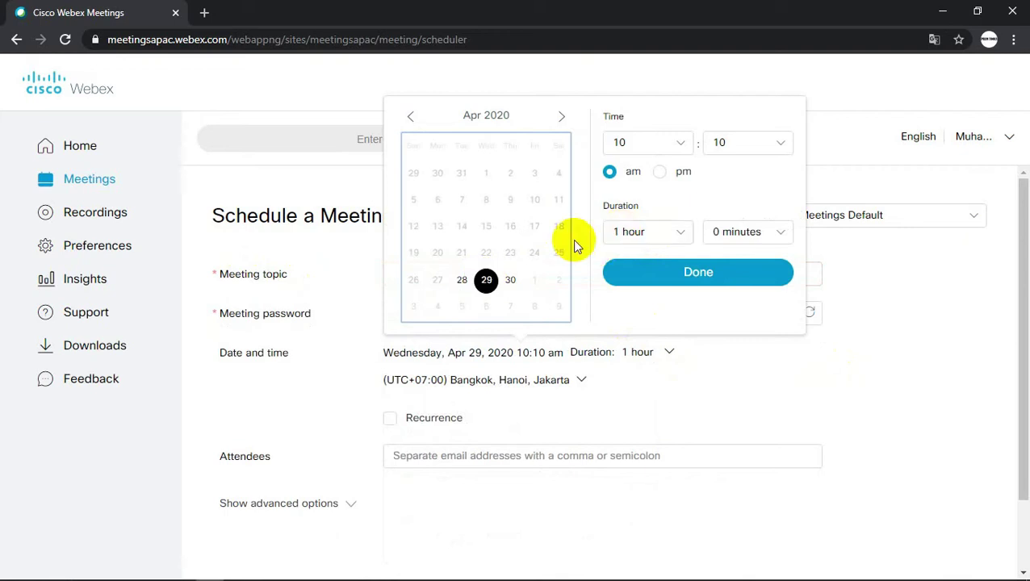
click(674, 145)
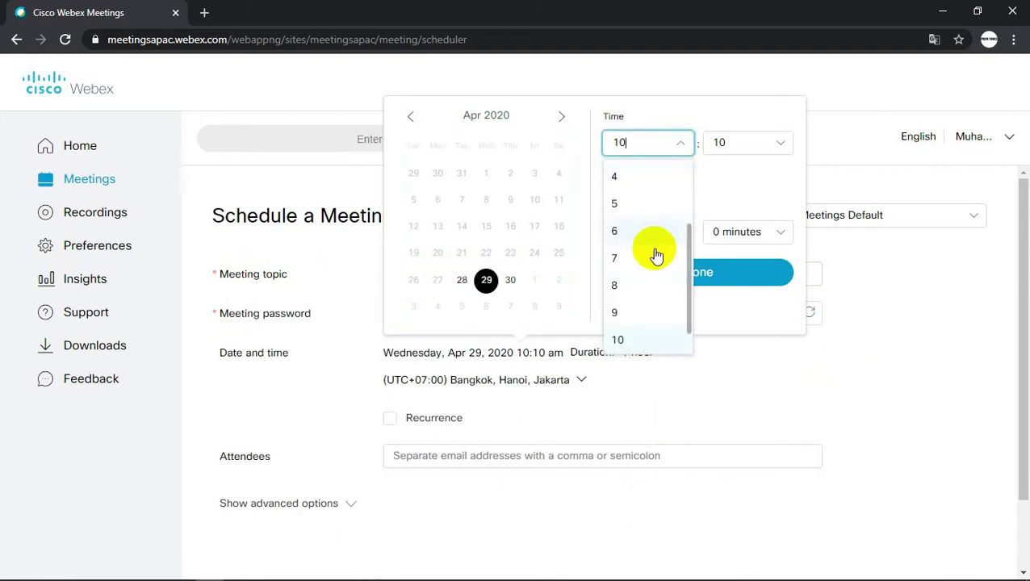
click(640, 285)
click(759, 145)
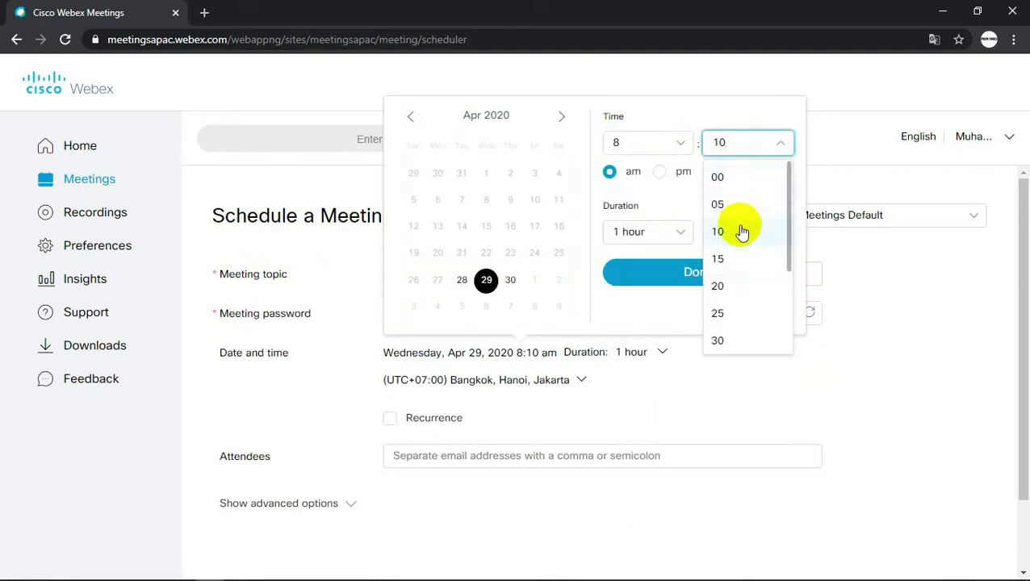
click(732, 177)
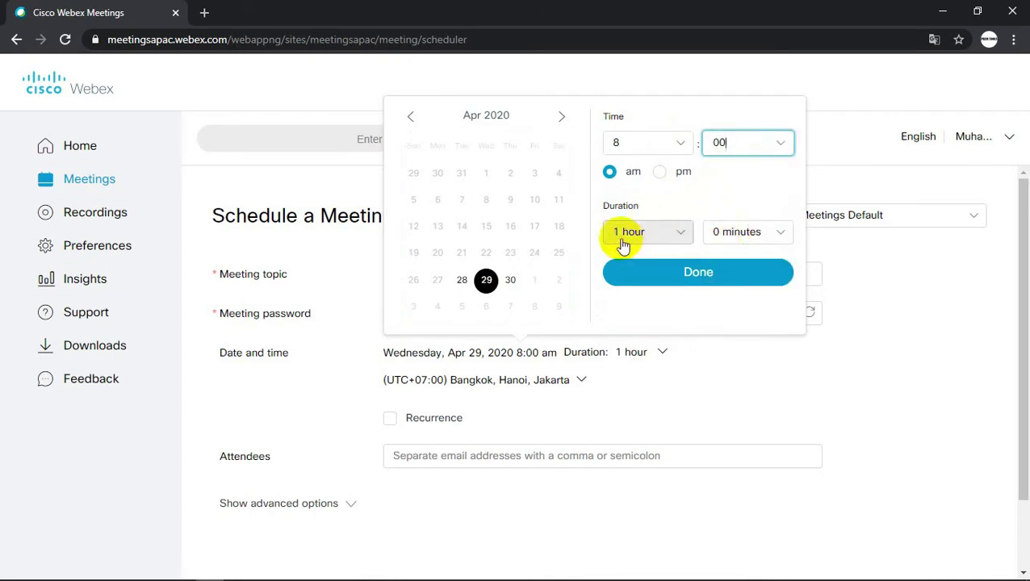
click(689, 274)
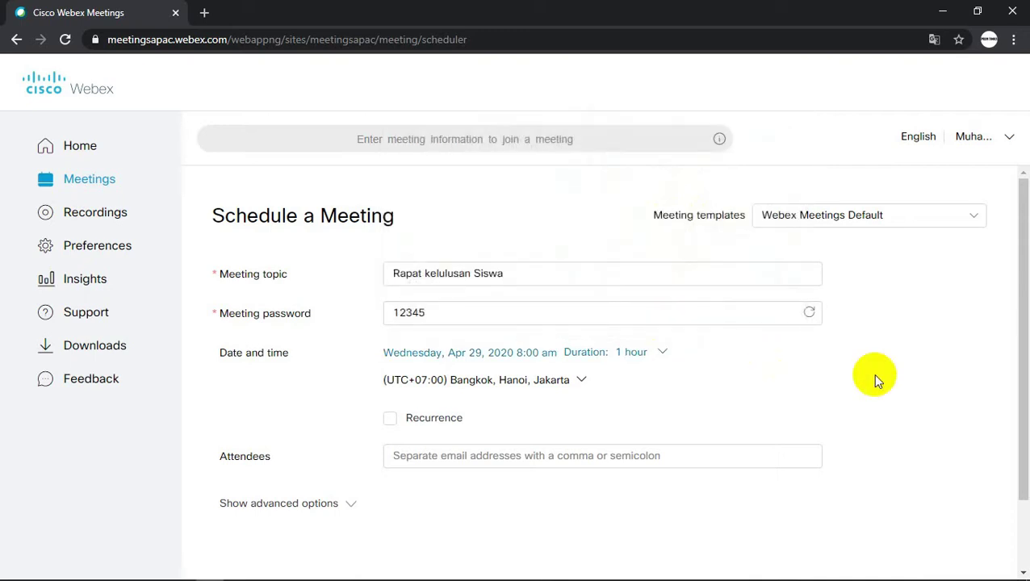
- Submit the form to schedule 'Rapat kelulusan Siswa' for Apr 29, 8:00–9:00 AM
scroll(872, 373, down, 2)
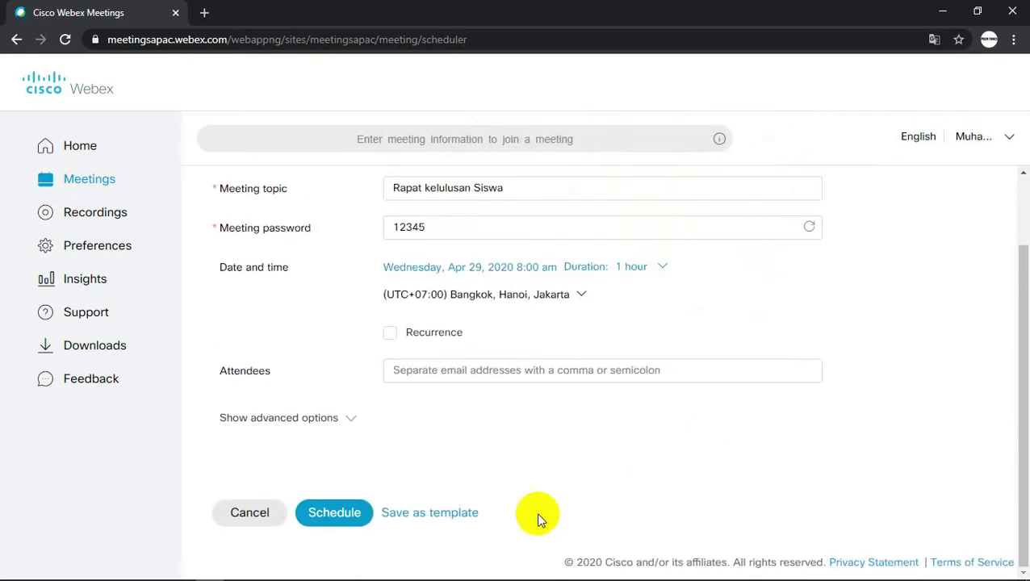
click(334, 521)
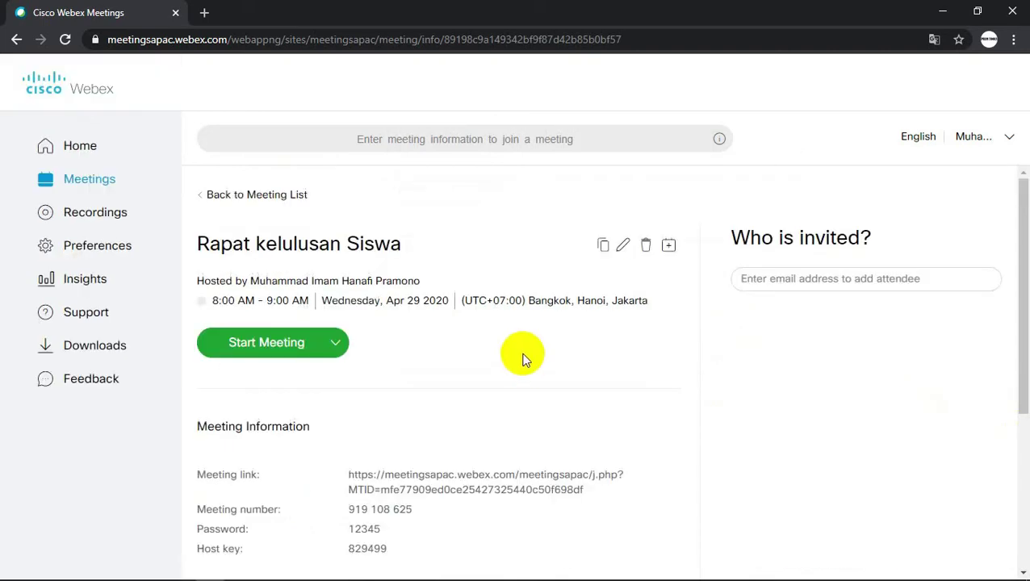
- On the details page, select the meeting link, meeting number and meeting password
scroll(522, 358, down, 1)
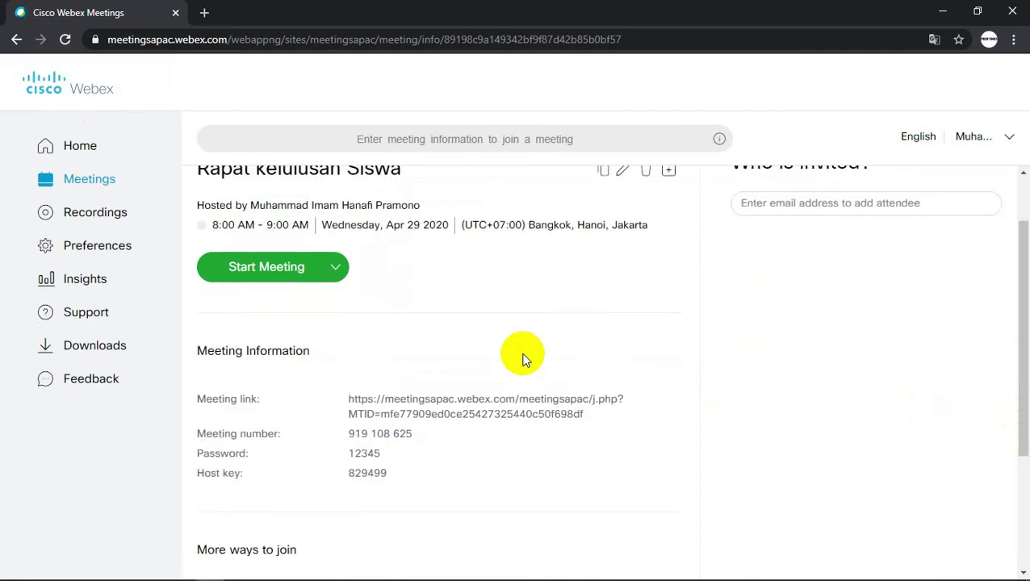
scroll(522, 358, down, 1)
scroll(522, 359, up, 2)
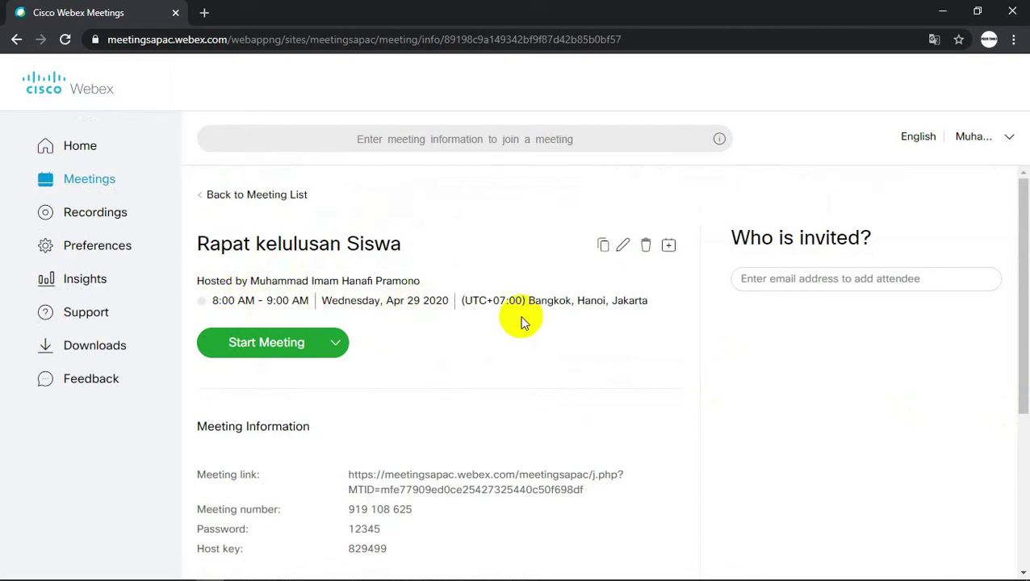
scroll(527, 322, down, 2)
triple_click(496, 346)
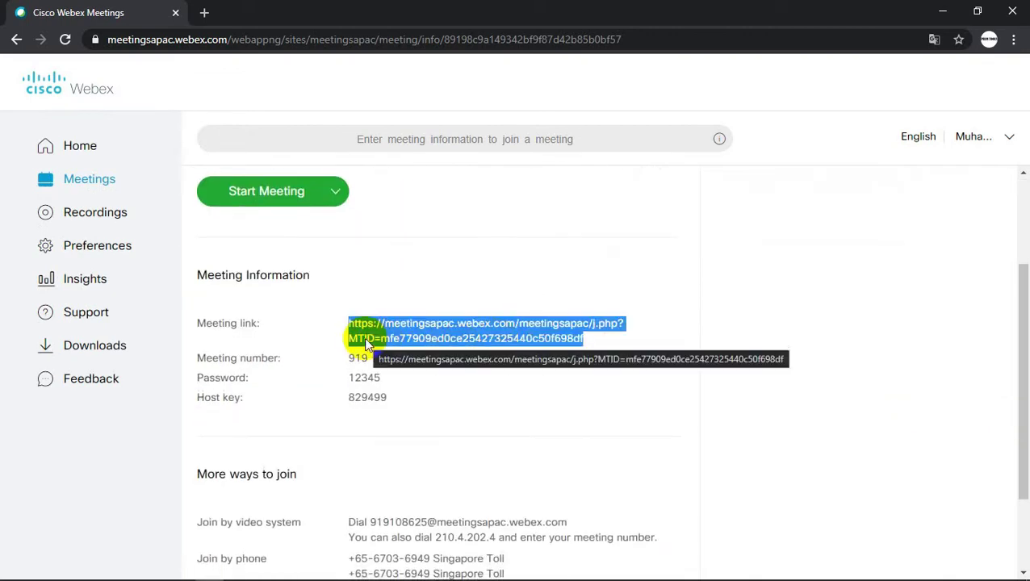
click(344, 320)
drag(343, 319, 602, 341)
click(561, 346)
drag(349, 358, 420, 361)
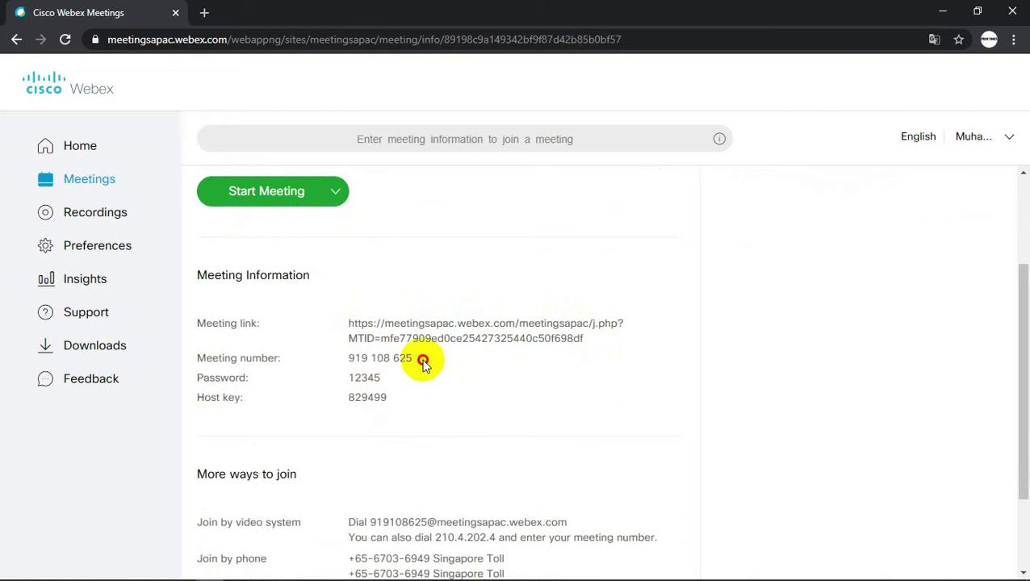
click(347, 379)
drag(347, 378, 404, 383)
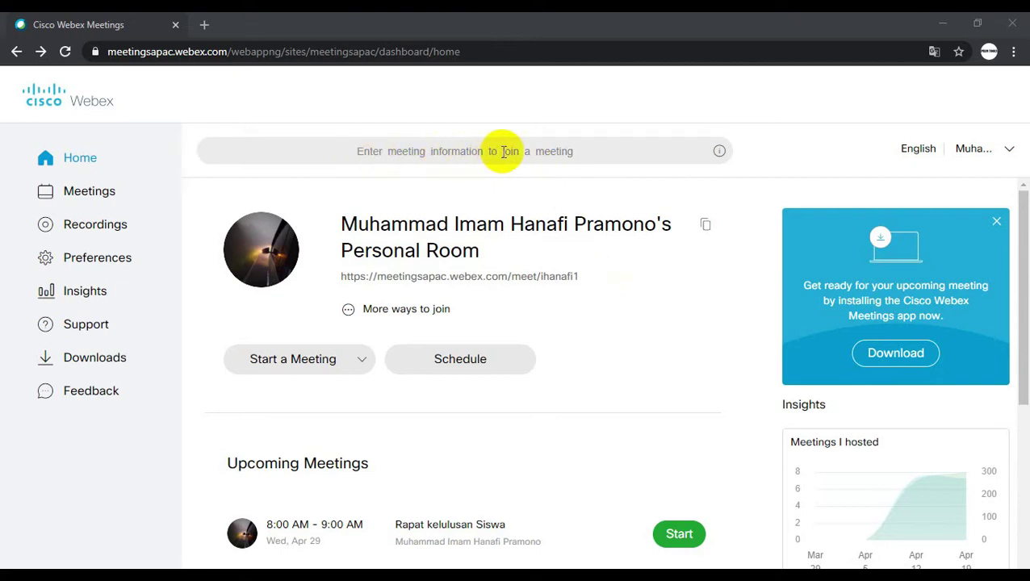
- Enter the scheduled meeting's number in the join field and submit it
click(567, 153)
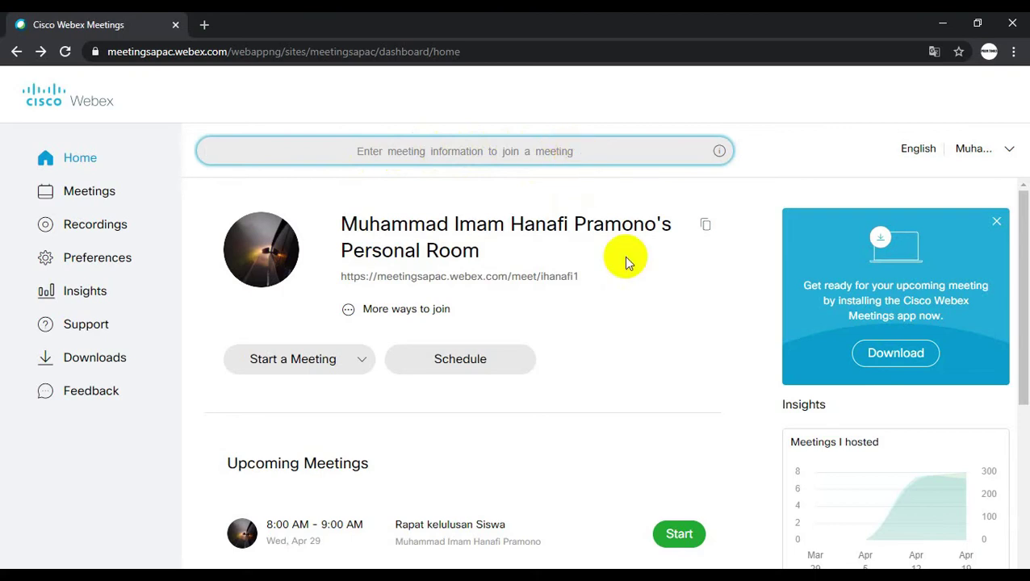
text(57)
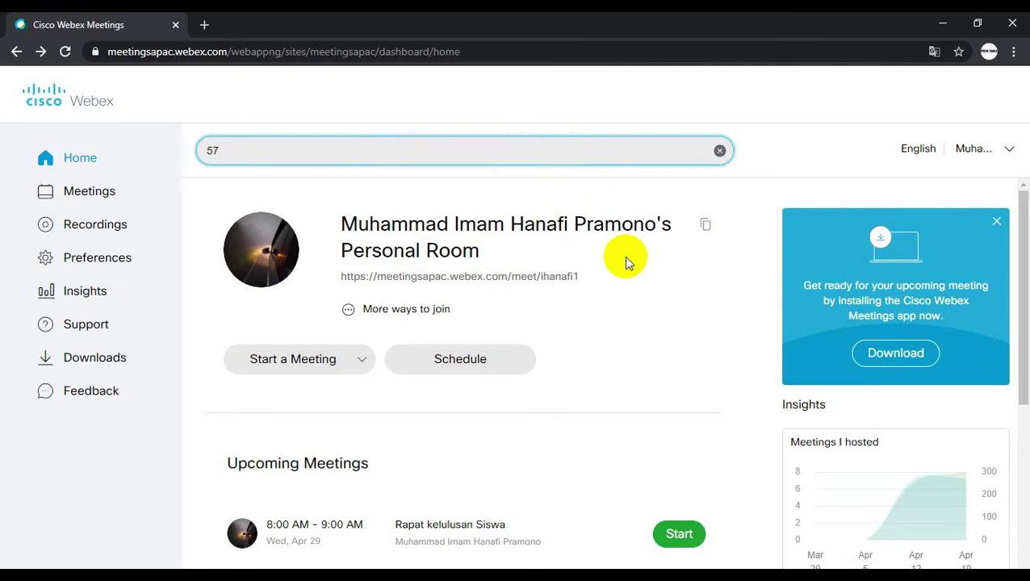
text(2474869)
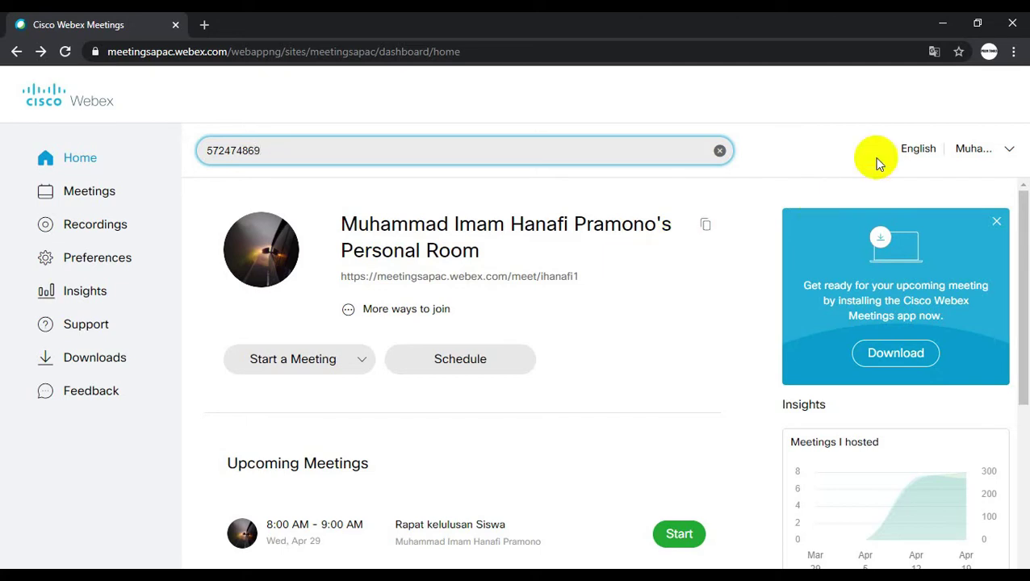
key(Return)
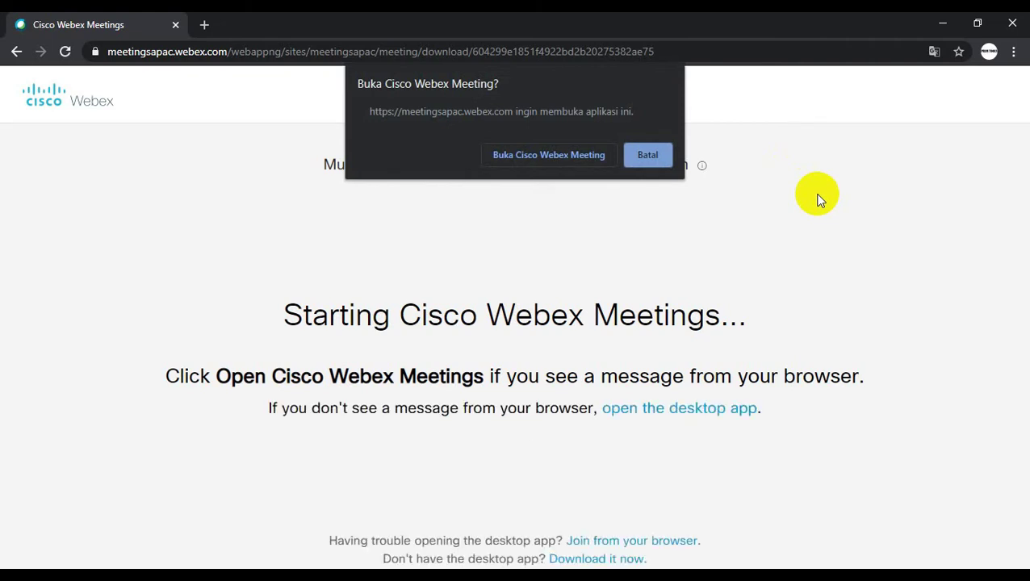
- Launch the Webex desktop app and start the meeting from its preview window
click(557, 155)
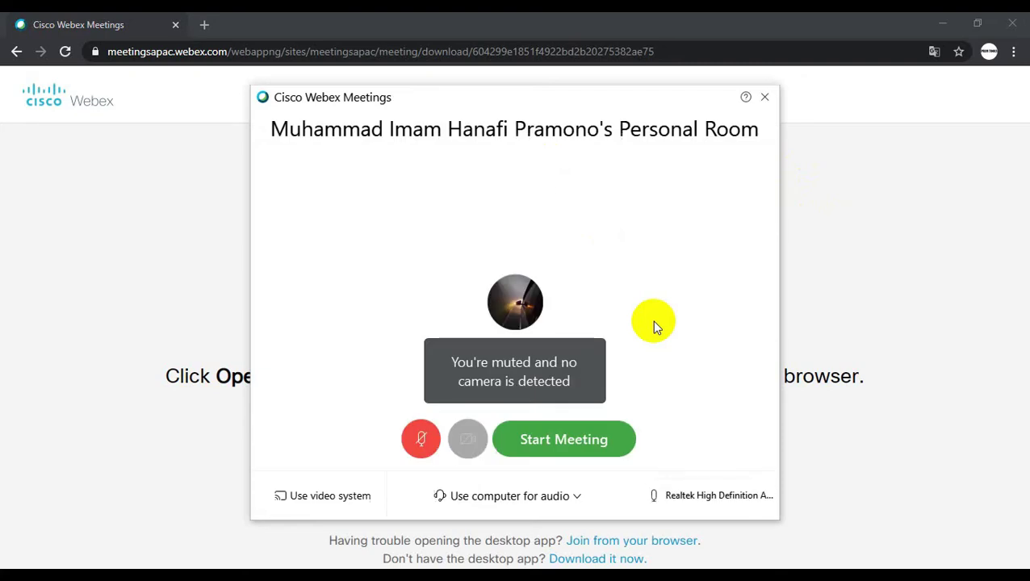
click(592, 438)
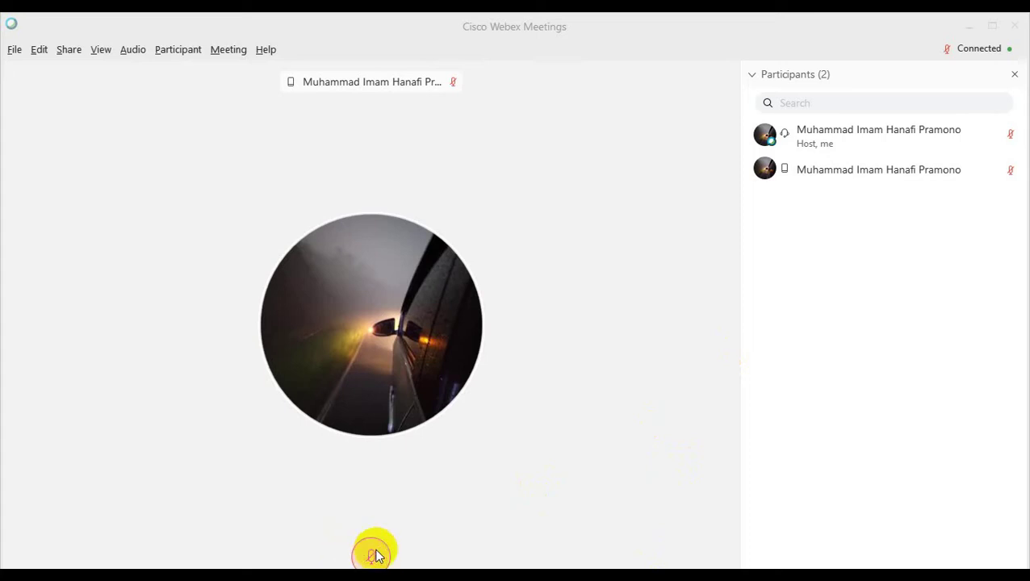
click(330, 446)
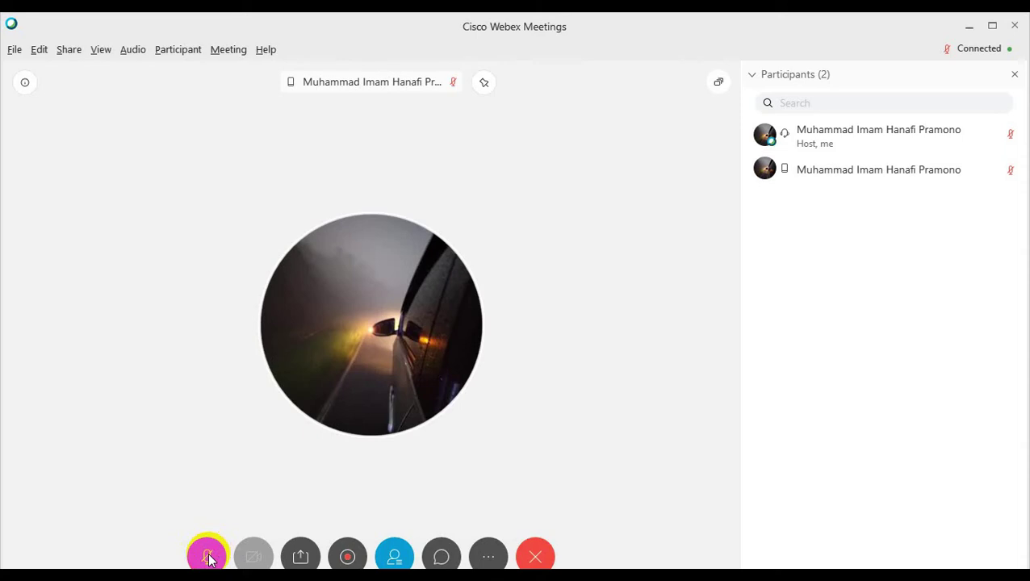
click(207, 557)
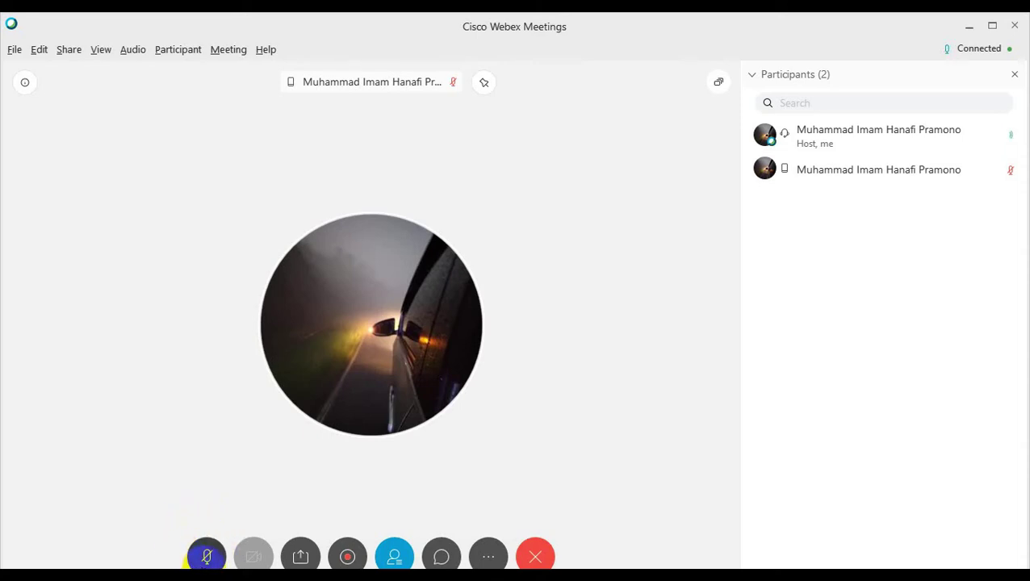
click(214, 555)
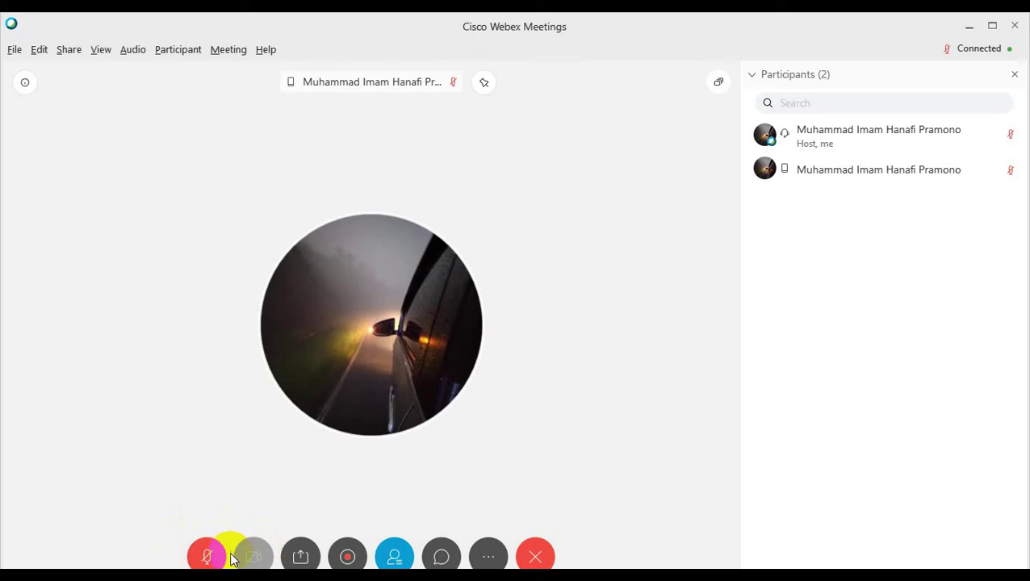